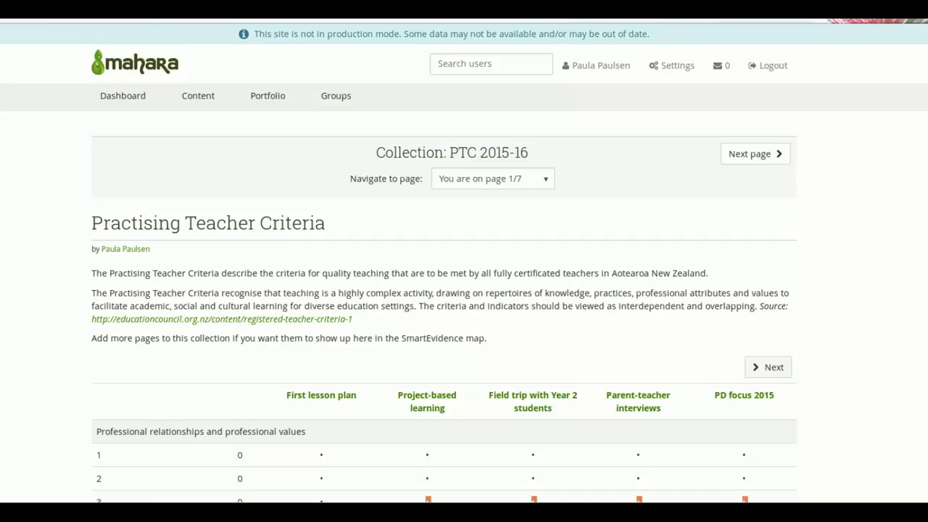
Examine the Practising Teacher Criteria map of the PTC 2015-16 collection and the description of its first standards group.
{"action": "scroll", "coordinate": [444, 305], "scroll_direction": "down", "scroll_amount": 3}
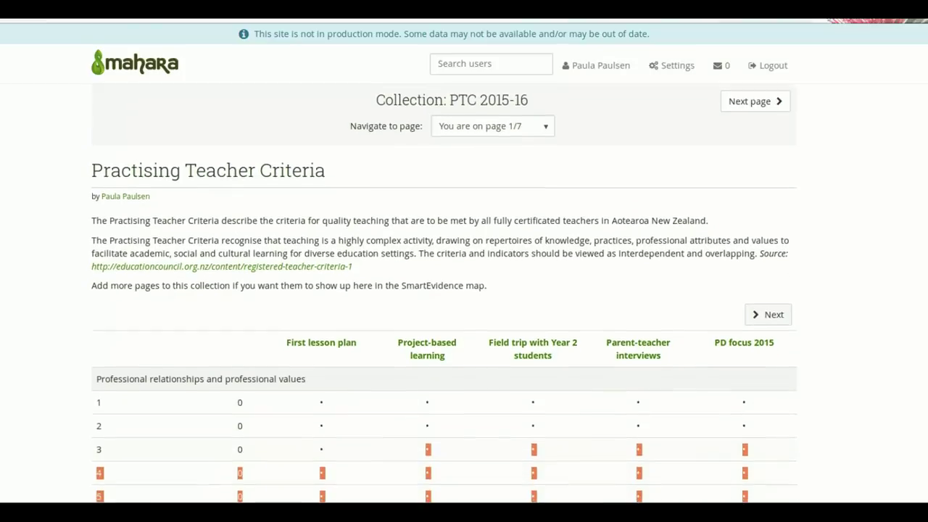
{"action": "left_click", "coordinate": [444, 396]}
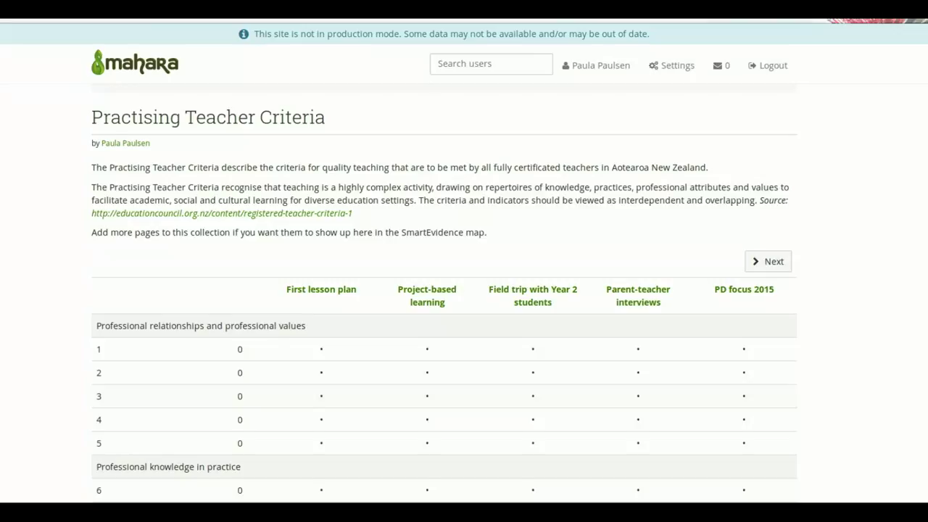
{"action": "scroll", "coordinate": [443, 295], "scroll_direction": "down", "scroll_amount": 4}
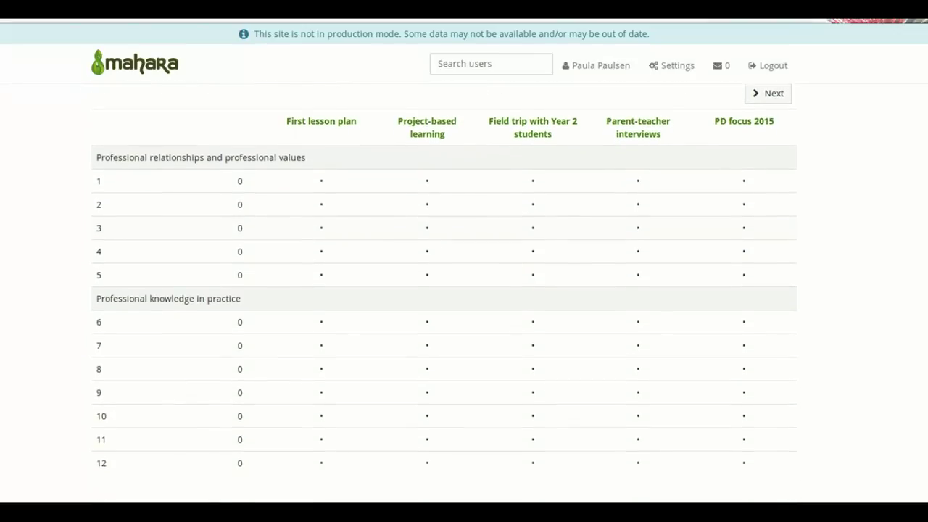
{"action": "scroll", "coordinate": [444, 281], "scroll_direction": "up", "scroll_amount": 1}
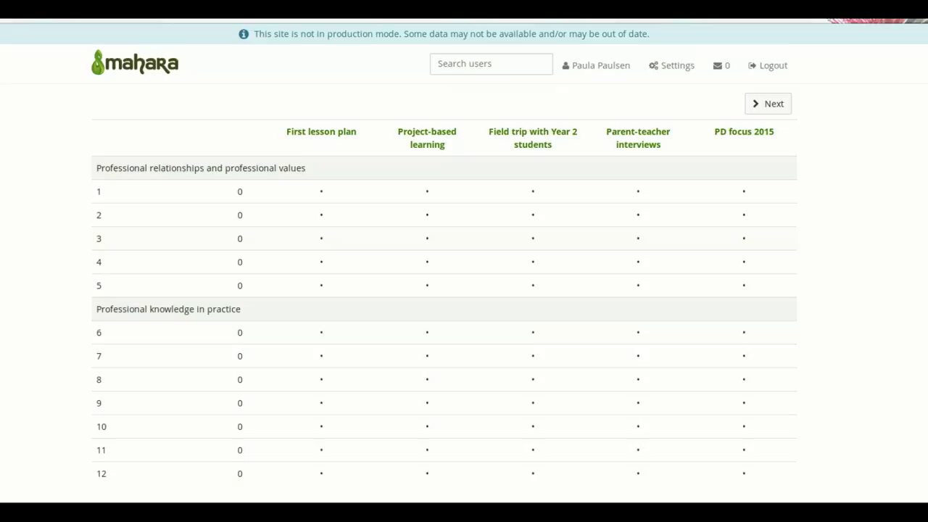
{"action": "mouse_move", "coordinate": [201, 168]}
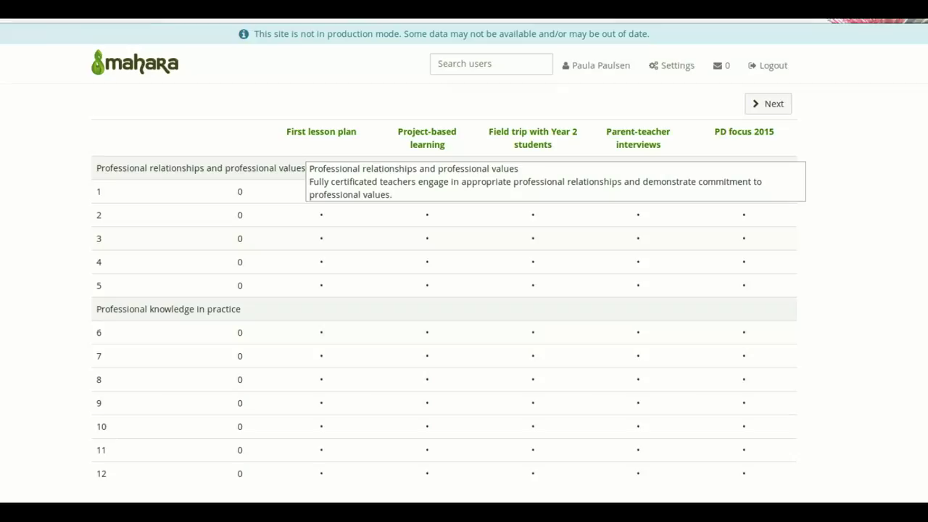
{"action": "mouse_move", "coordinate": [99, 192]}
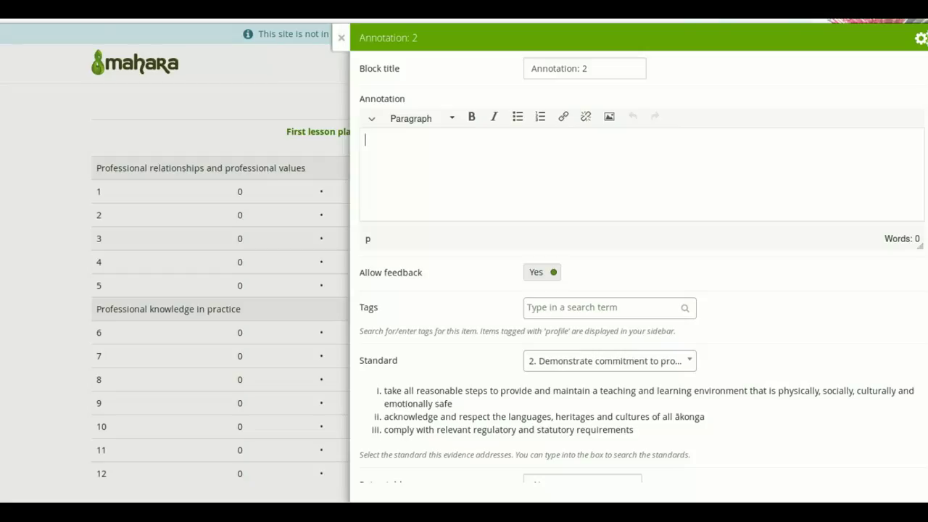
Add and save the annotation "My evidence meets the standard because..." for standard 2 on the First lesson plan page.
{"action": "type", "text": "My evidence meets t"}
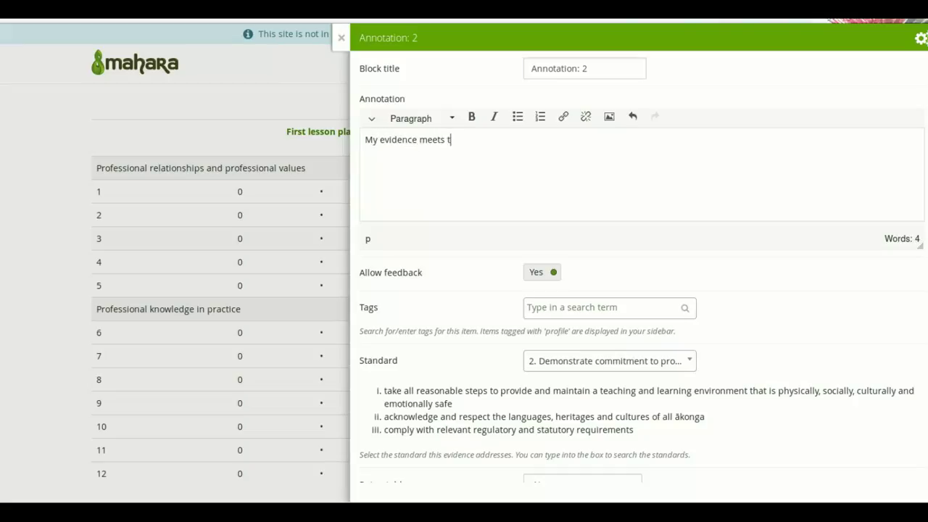
{"action": "type", "text": "he standard because..."}
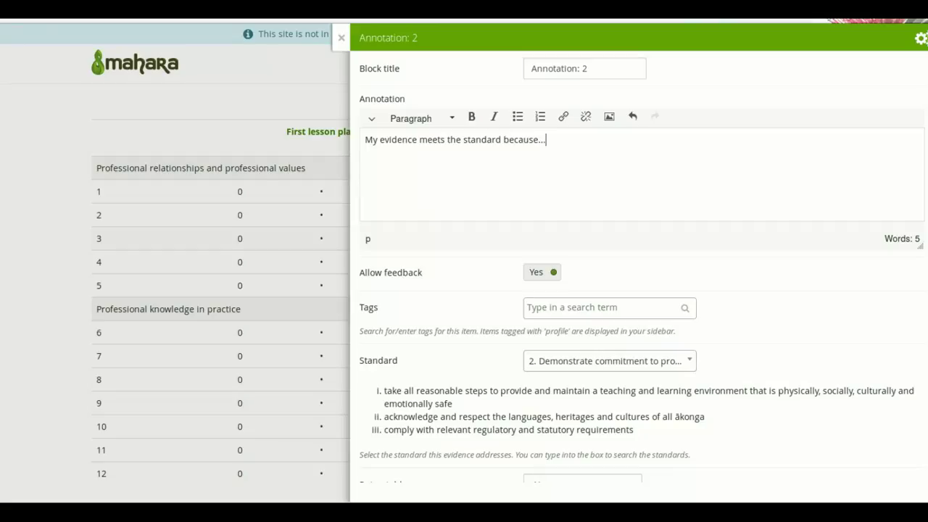
{"action": "scroll", "coordinate": [642, 275], "scroll_direction": "down", "scroll_amount": 3}
{"action": "left_click", "coordinate": [377, 465]}
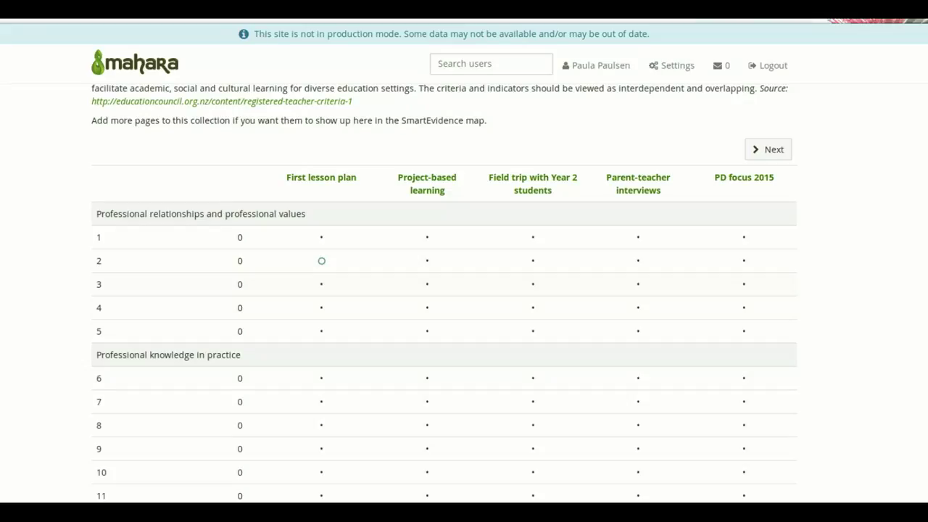
Add and save the annotation "My evidence..." for standard 4 on the Field trip with Year 2 students page.
{"action": "left_click", "coordinate": [322, 260]}
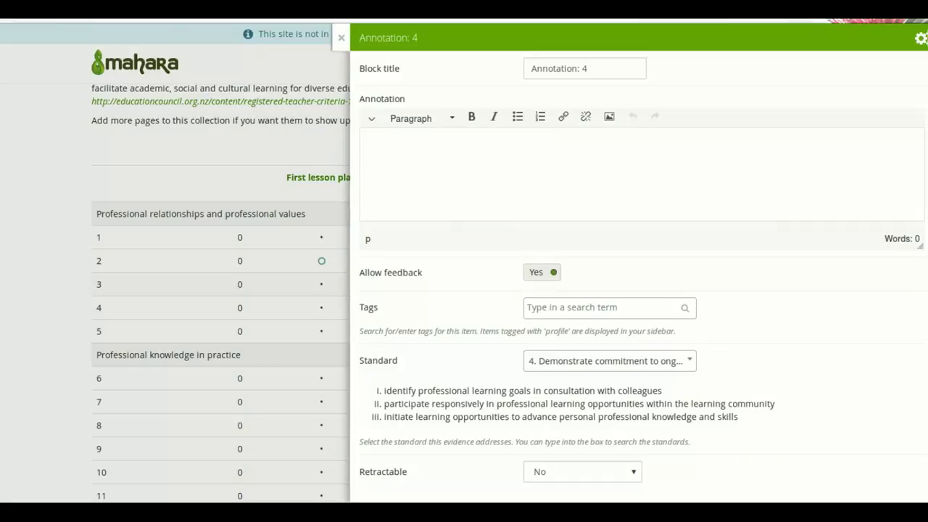
{"action": "type", "text": "My evidence..."}
{"action": "key", "text": "BackSpace"}
{"action": "scroll", "coordinate": [638, 290], "scroll_direction": "down", "scroll_amount": 1}
{"action": "left_click", "coordinate": [377, 465]}
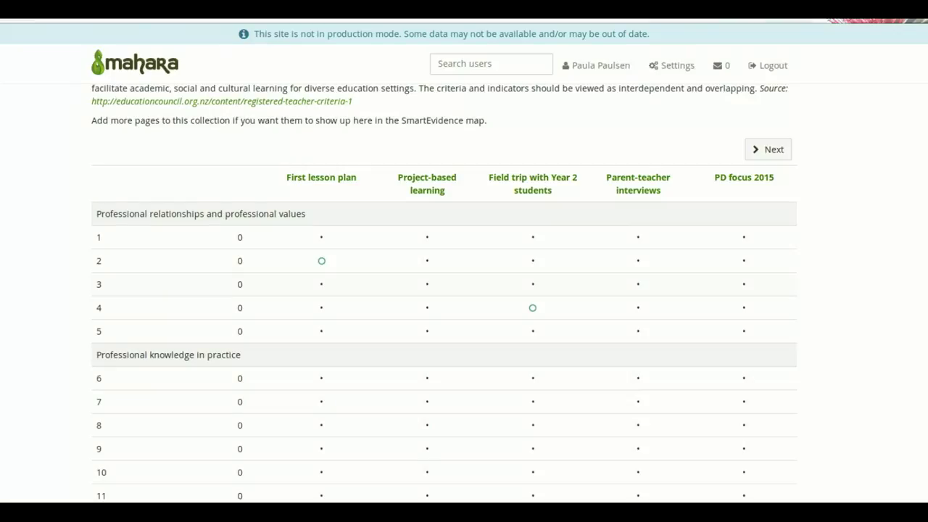
Add and save the annotation "For this standard..." for standard 4 on the First lesson plan page.
{"action": "left_click", "coordinate": [744, 309]}
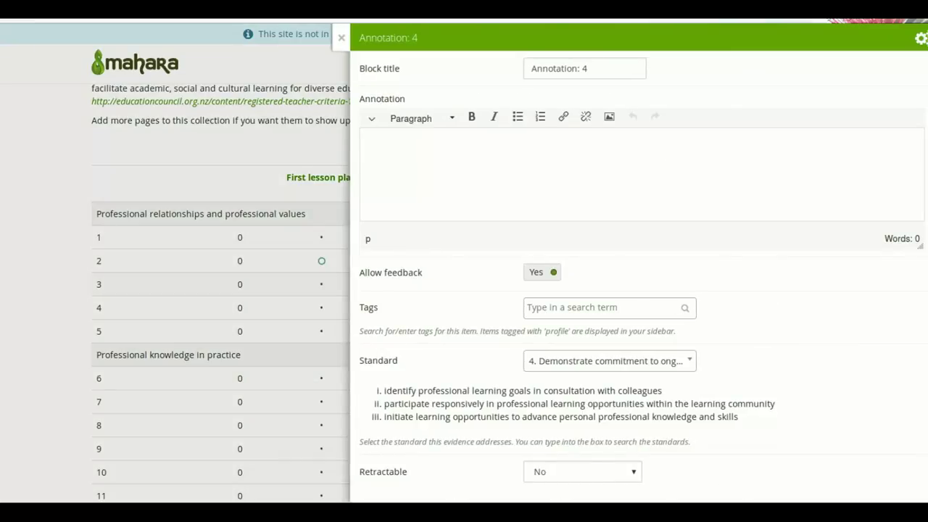
{"action": "type", "text": "For this standard..."}
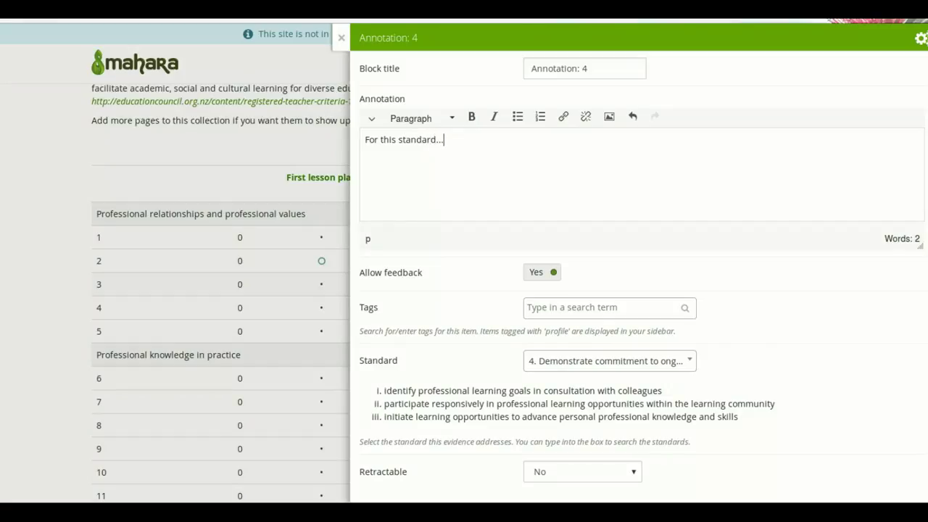
{"action": "scroll", "coordinate": [642, 290], "scroll_direction": "down", "scroll_amount": 2}
{"action": "left_click", "coordinate": [377, 465]}
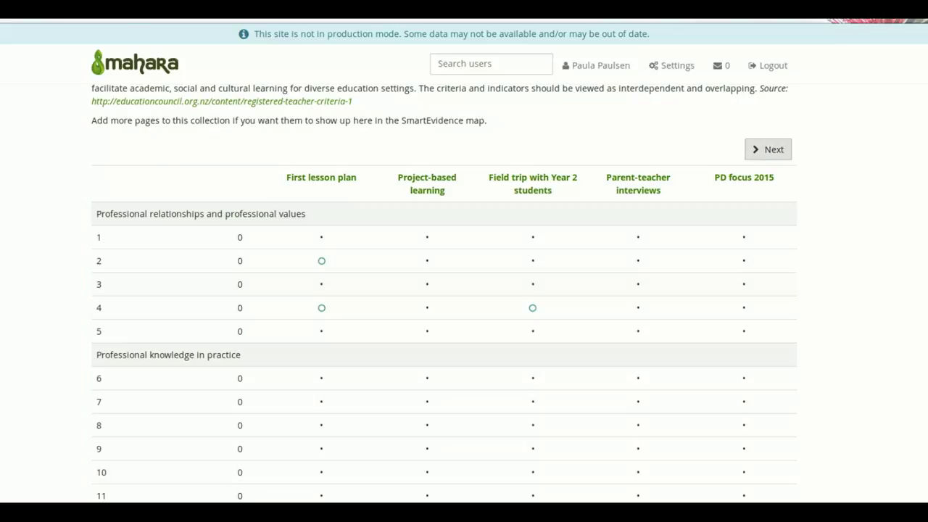
View the remaining page column of the evidence map and return to the first set of columns.
{"action": "left_click", "coordinate": [768, 150]}
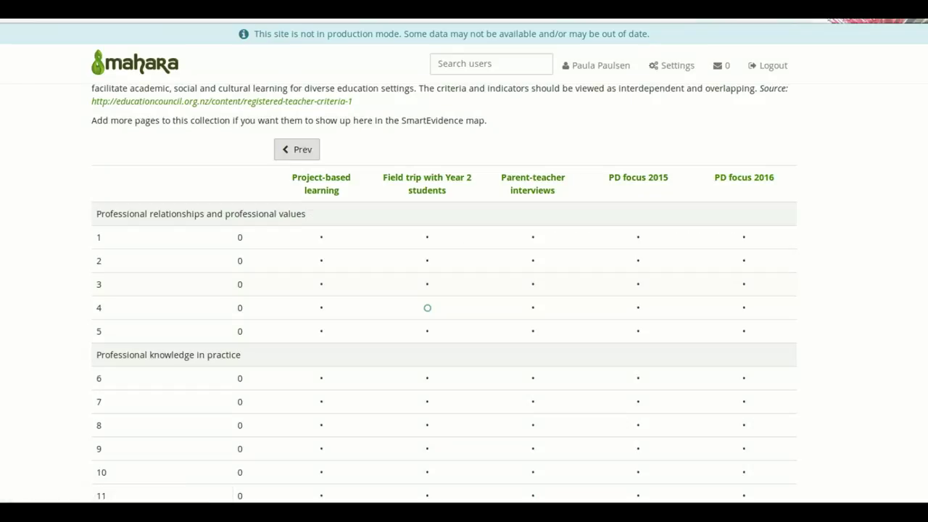
{"action": "left_click", "coordinate": [296, 150]}
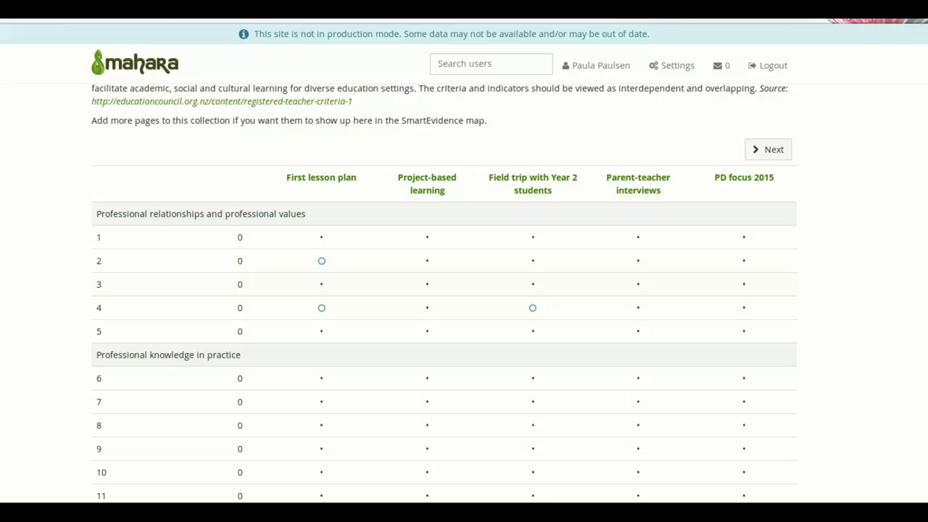
Switch to the administrator's browser window and open the PTC 2015-16 collection's evidence map from the dashboard.
{"action": "key", "text": "alt+Tab"}
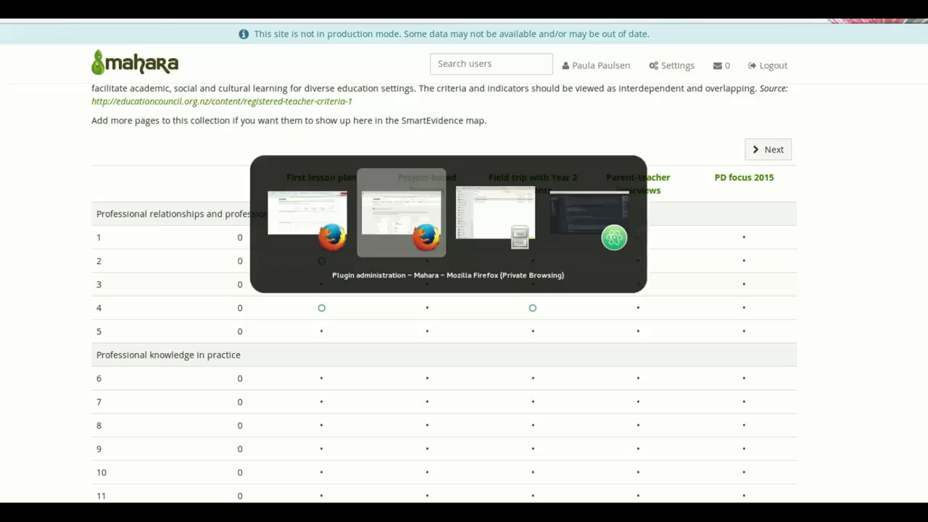
{"action": "left_click", "coordinate": [127, 99]}
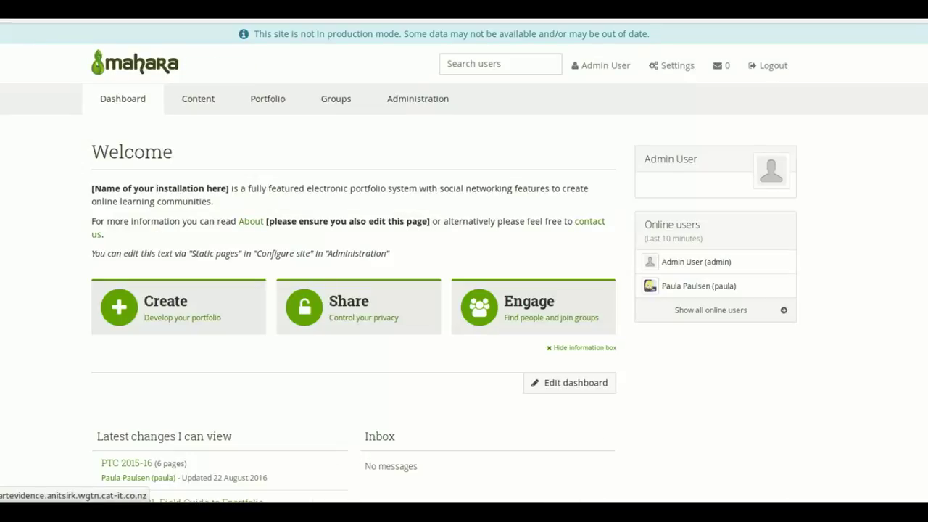
{"action": "scroll", "coordinate": [464, 290], "scroll_direction": "down", "scroll_amount": 3}
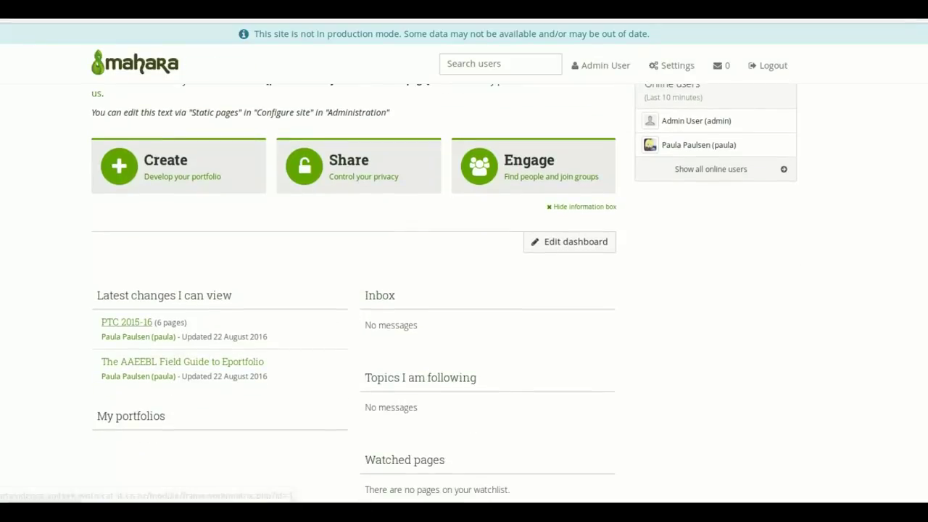
{"action": "left_click", "coordinate": [126, 322]}
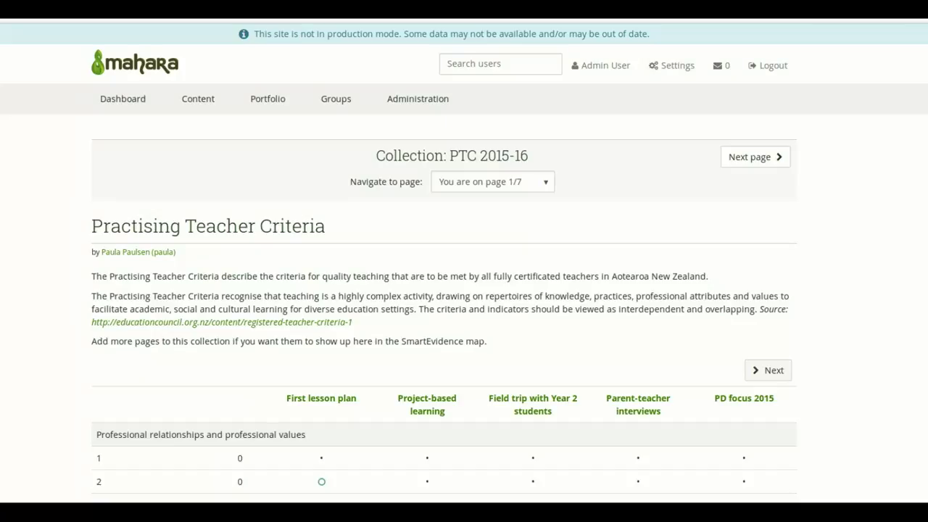
{"action": "scroll", "coordinate": [464, 290], "scroll_direction": "down", "scroll_amount": 3}
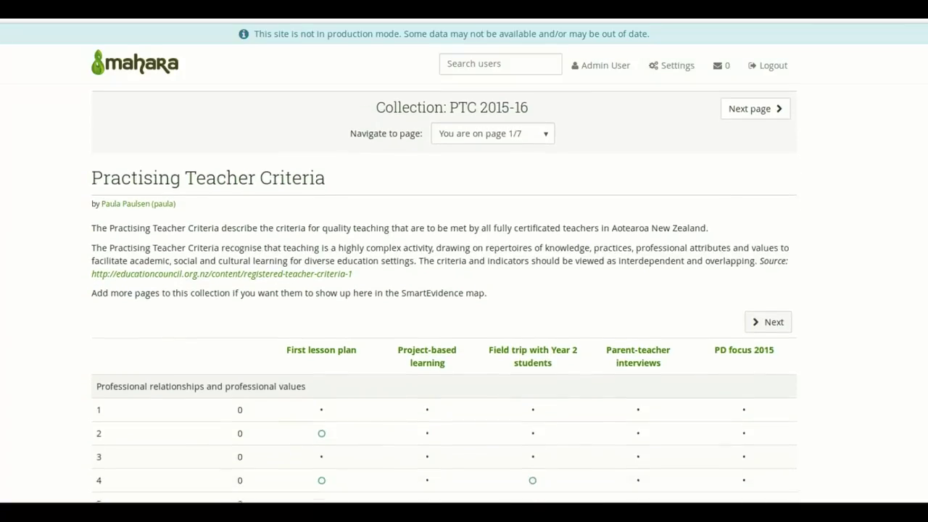
{"action": "scroll", "coordinate": [464, 290], "scroll_direction": "down", "scroll_amount": 3}
{"action": "scroll", "coordinate": [464, 290], "scroll_direction": "down", "scroll_amount": 1}
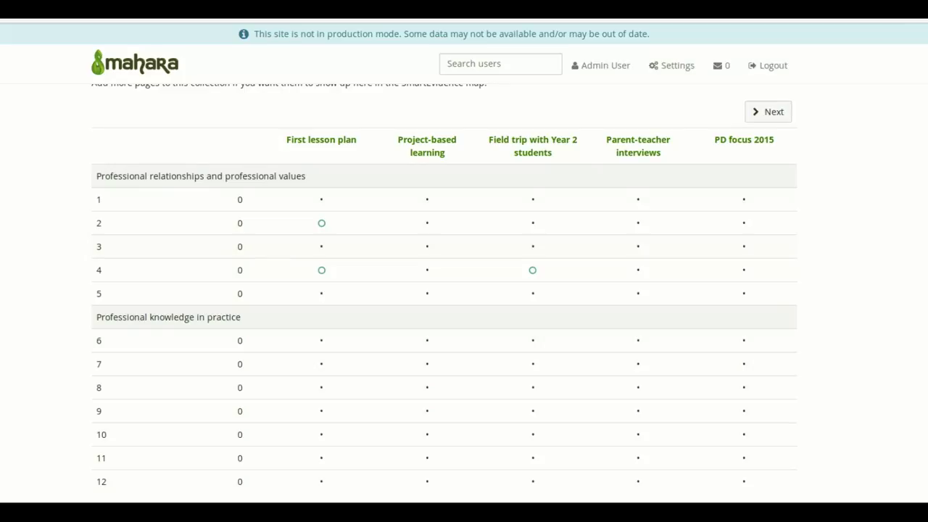
Set the assessment of standard 2 on the First lesson plan page to "Process incomplete" and save it.
{"action": "left_click", "coordinate": [321, 223]}
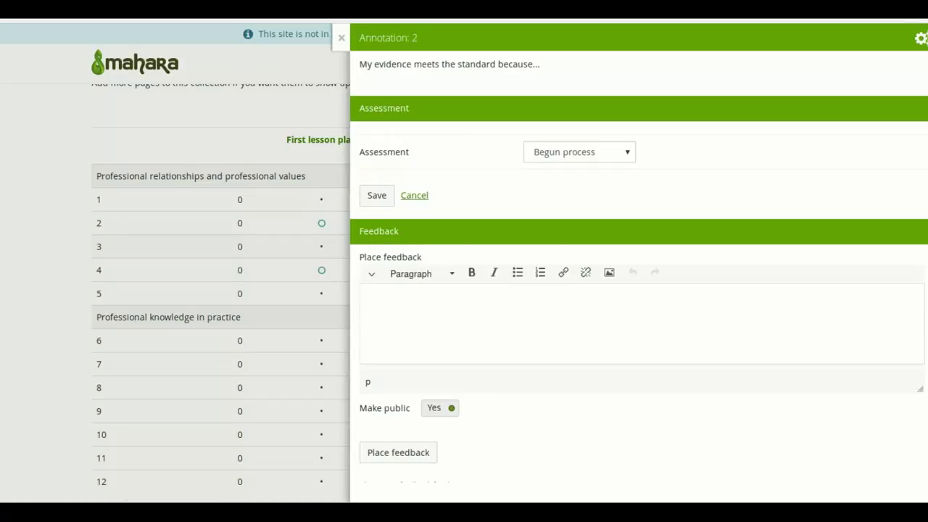
{"action": "left_click", "coordinate": [580, 152]}
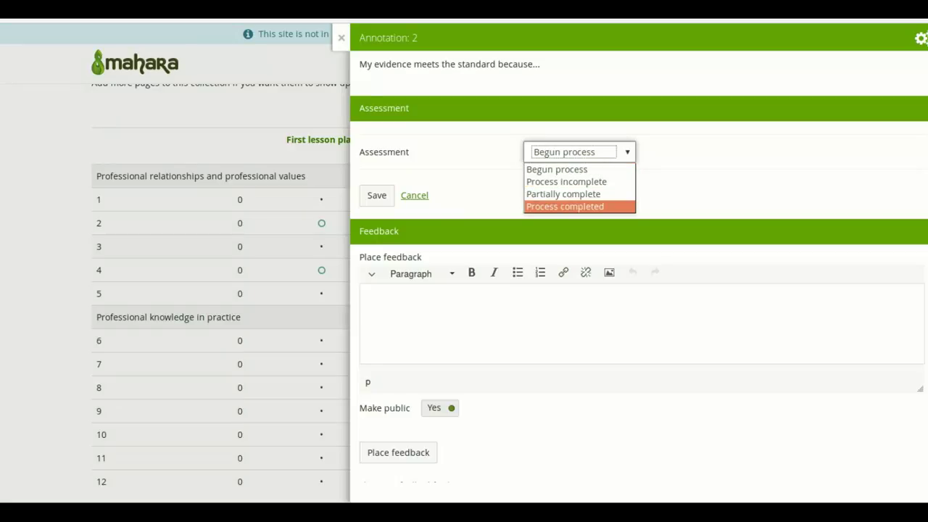
{"action": "key", "text": "Escape"}
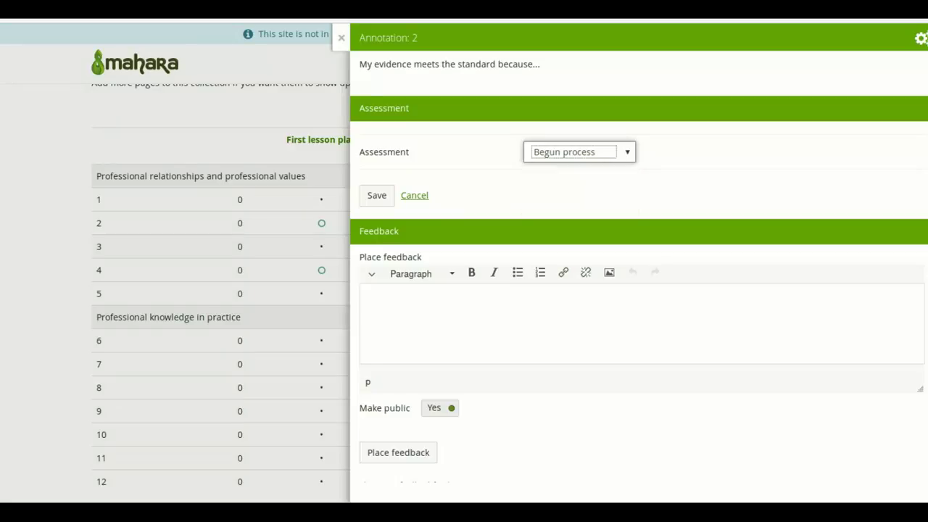
{"action": "key", "text": "alt+Down"}
{"action": "key", "text": "Down"}
{"action": "key", "text": "Return"}
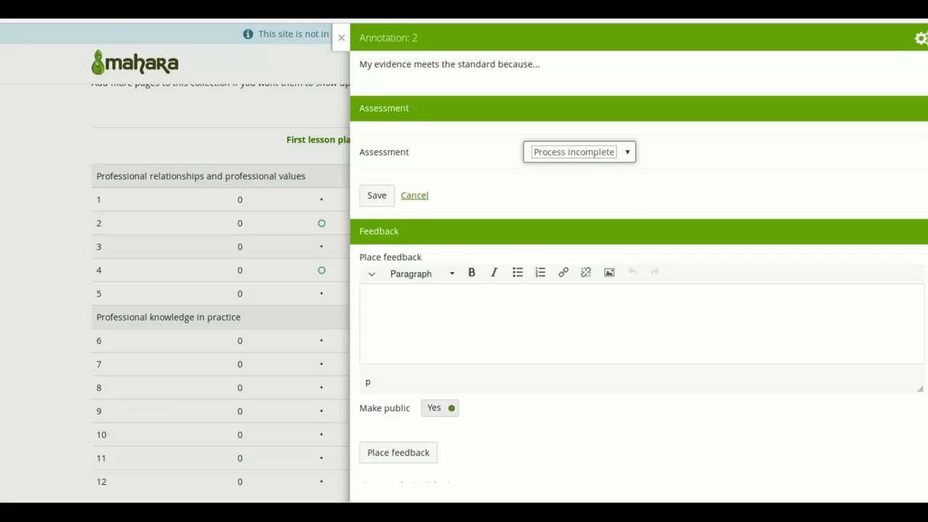
{"action": "key", "text": "Tab"}
{"action": "key", "text": "Return"}
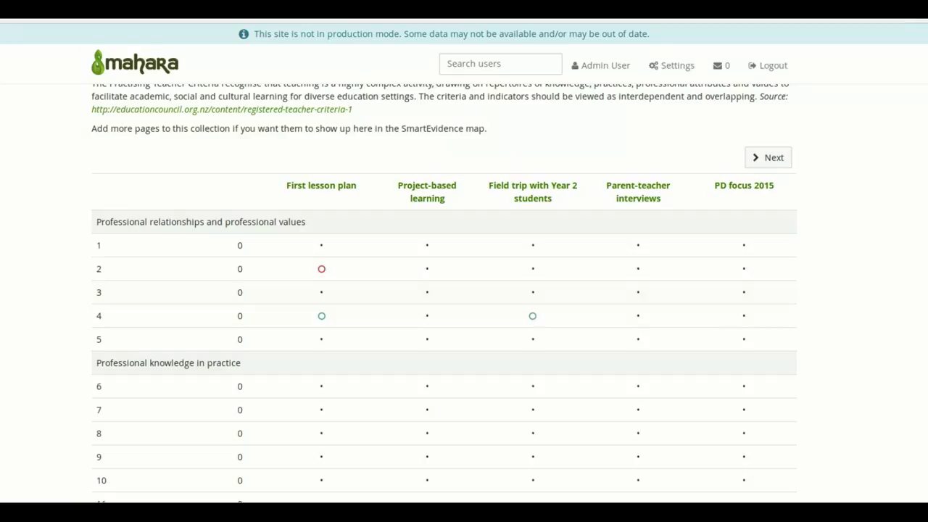
Assess standard 4 on the First lesson plan page as "Process completed" and save the assessment.
{"action": "left_click", "coordinate": [322, 316]}
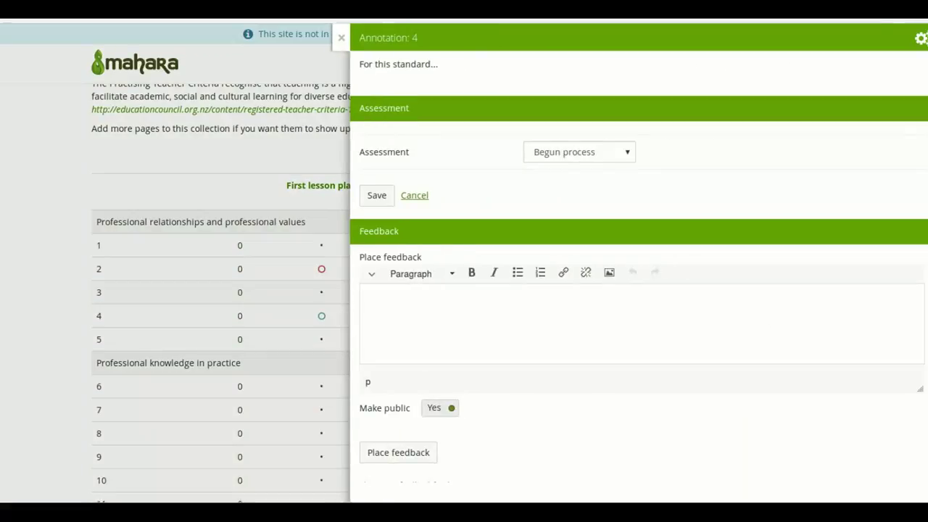
{"action": "left_click", "coordinate": [579, 153]}
{"action": "left_click", "coordinate": [564, 206]}
{"action": "left_click", "coordinate": [377, 195]}
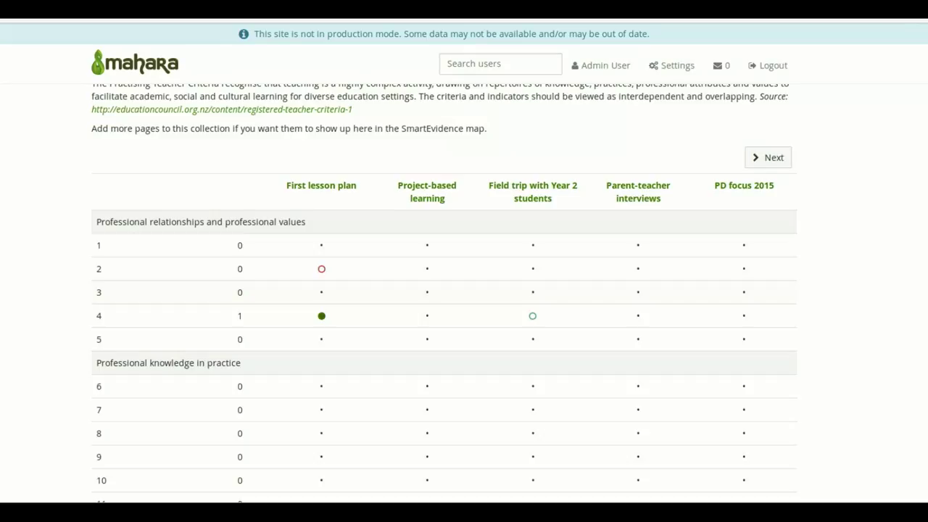
Assess standard 4 on the Field trip with Year 2 students page as "Partially complete" and save the assessment.
{"action": "left_click", "coordinate": [533, 316]}
{"action": "left_click", "coordinate": [579, 152]}
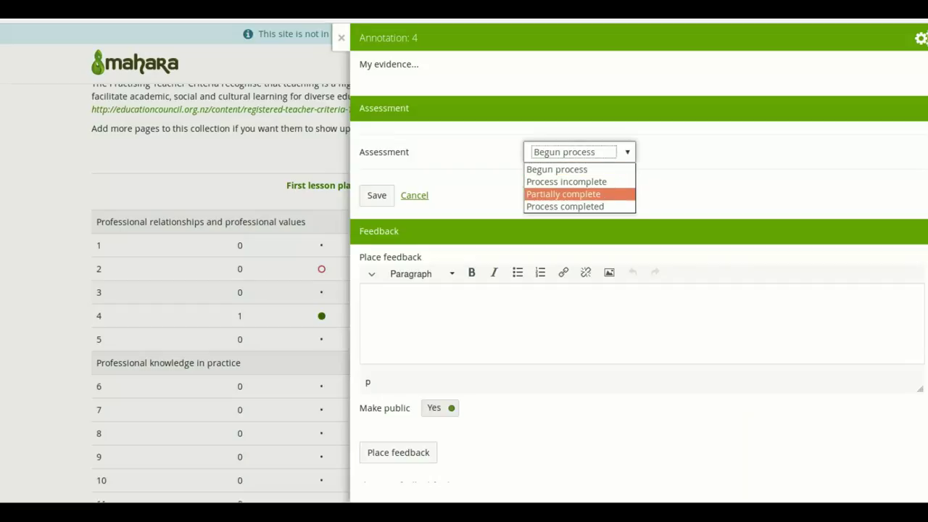
{"action": "left_click", "coordinate": [563, 194]}
{"action": "left_click", "coordinate": [376, 195]}
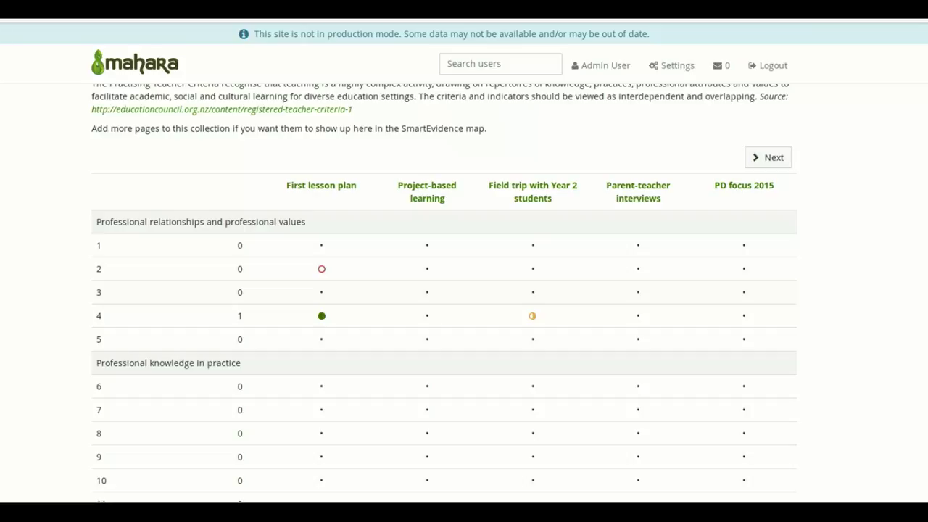
Switch to the Atom editor and examine the framework's name, description and choices entries in the open New Zealand matrix file.
{"action": "key", "text": "alt+Tab"}
{"action": "key", "text": "alt+Tab"}
{"action": "key", "text": "alt+Tab"}
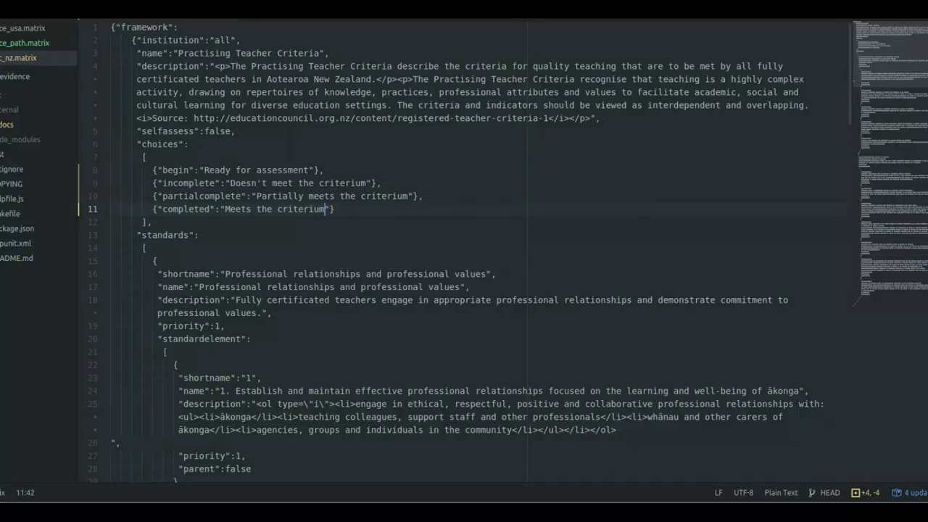
{"action": "left_click", "coordinate": [152, 53]}
{"action": "double_click", "coordinate": [170, 66]}
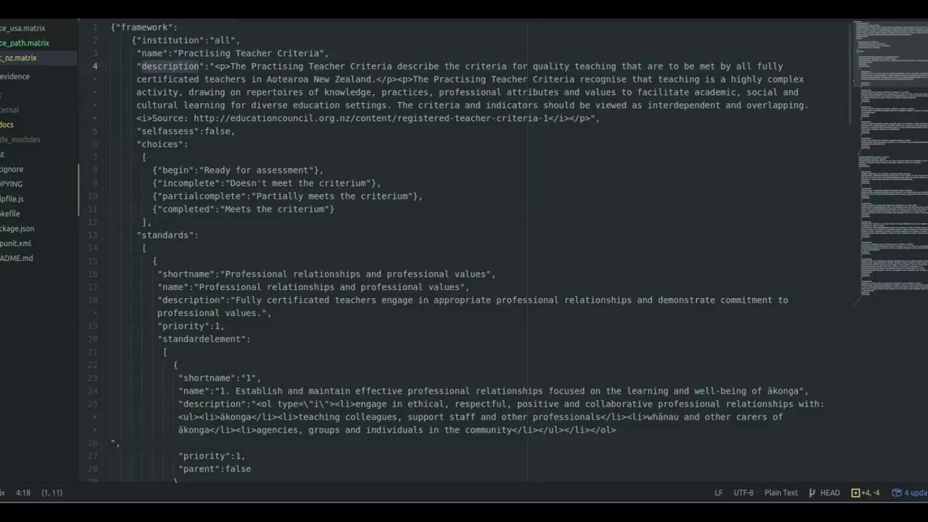
{"action": "key", "text": "Left"}
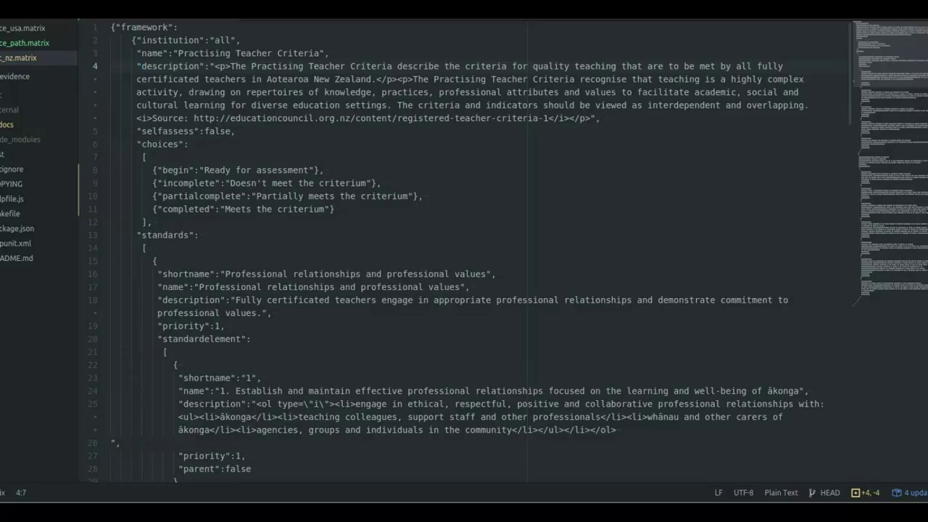
{"action": "left_click_drag", "start_coordinate": [142, 144], "coordinate": [179, 145]}
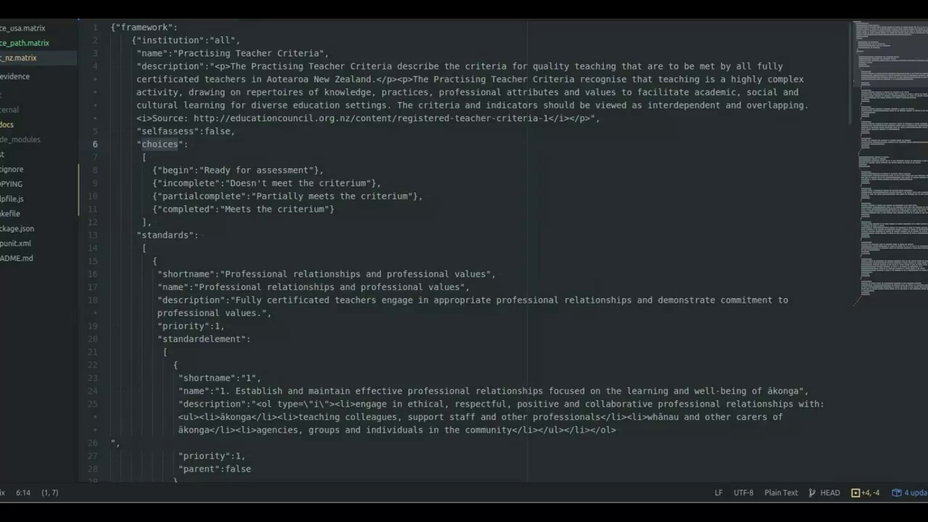
Switch back to Mahara and deactivate the Practising Teacher Criteria framework in the site's SmartEvidence framework administration.
{"action": "key", "text": "alt+Tab"}
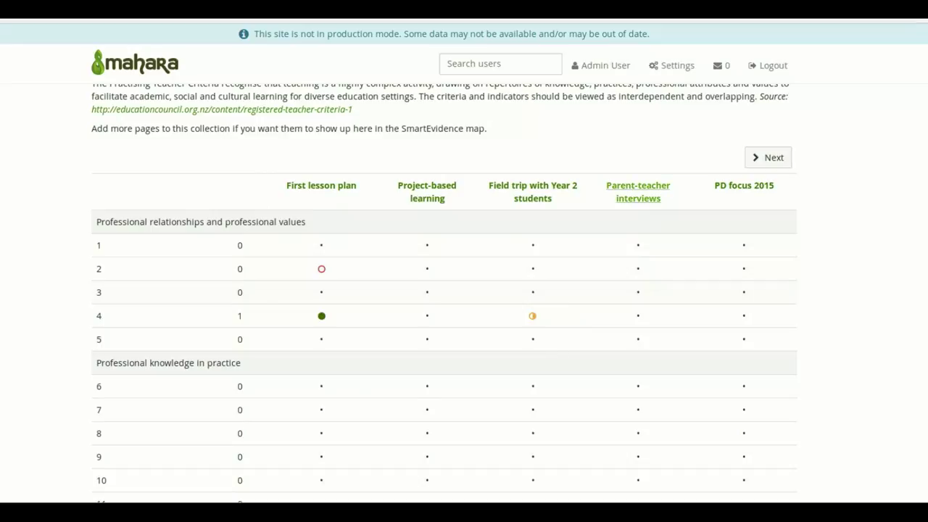
{"action": "scroll", "coordinate": [638, 182], "scroll_direction": "up", "scroll_amount": 5}
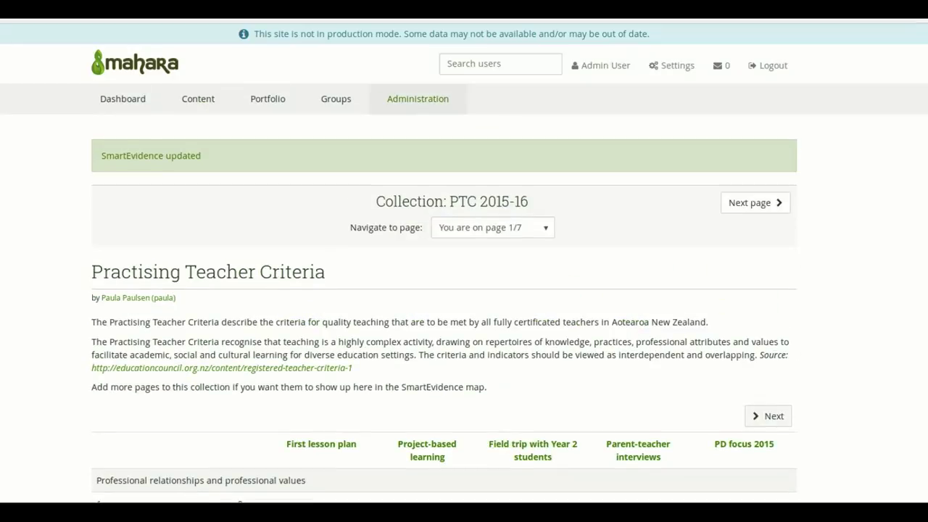
{"action": "left_click", "coordinate": [418, 99]}
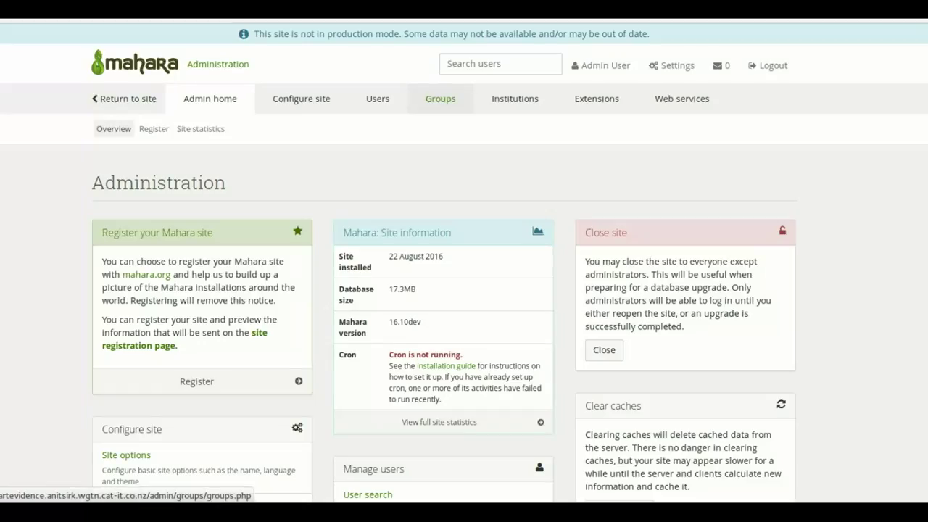
{"action": "left_click", "coordinate": [597, 99]}
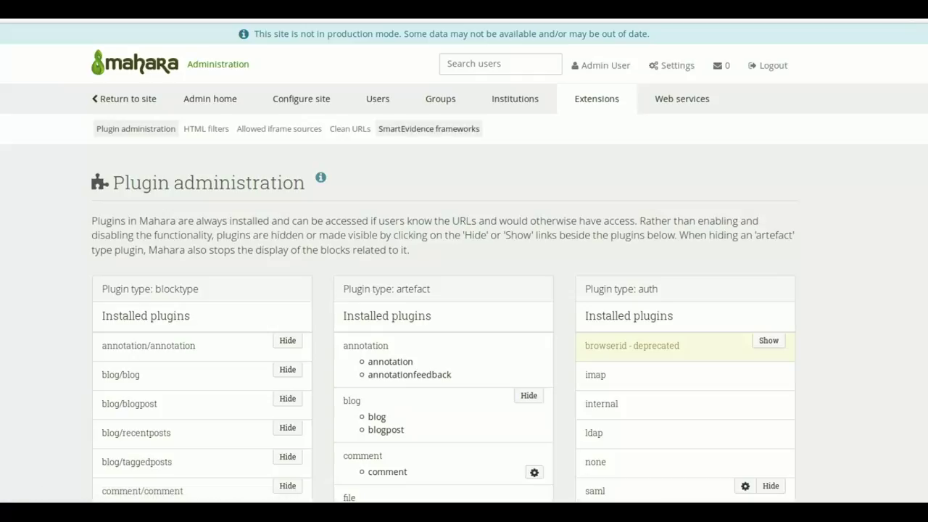
{"action": "left_click", "coordinate": [429, 129]}
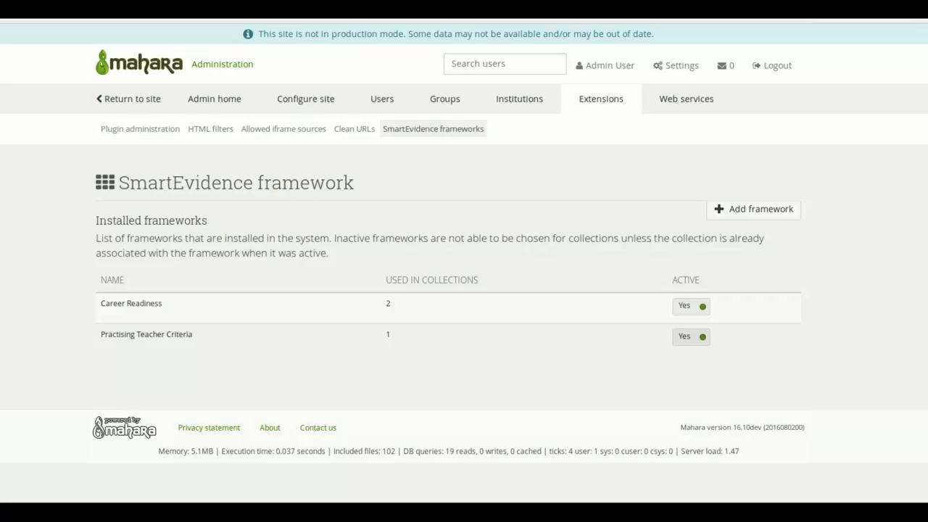
{"action": "left_click", "coordinate": [691, 337]}
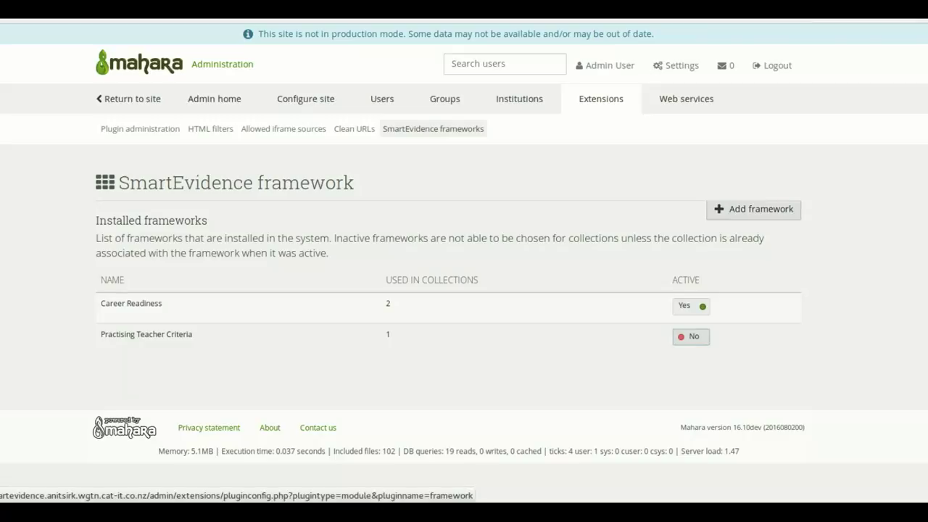
Add a new SmartEvidence framework from the matrix file pace_path.matrix and save it.
{"action": "left_click", "coordinate": [754, 208]}
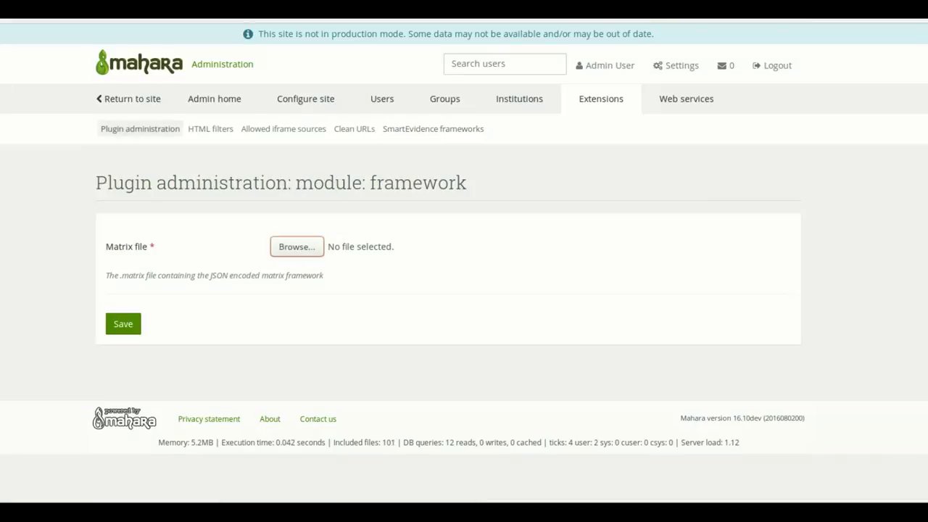
{"action": "left_click", "coordinate": [297, 247]}
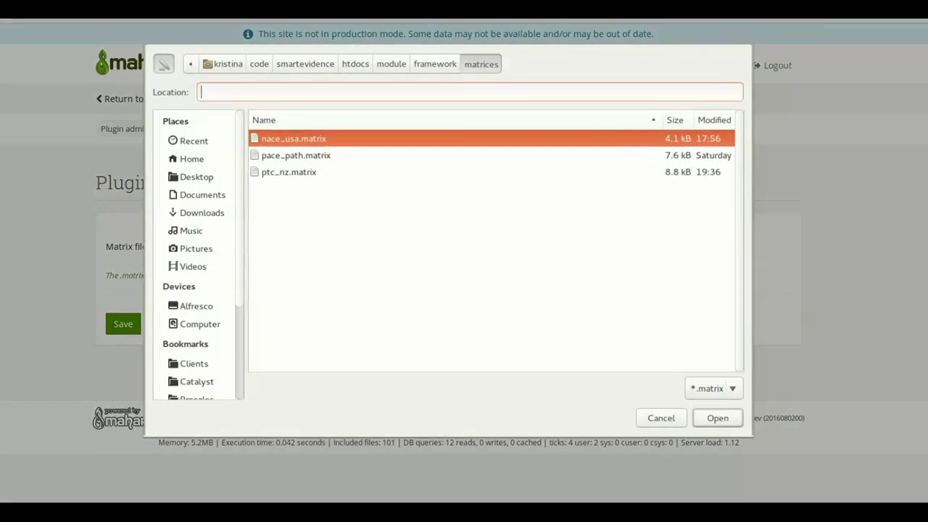
{"action": "left_click", "coordinate": [296, 155]}
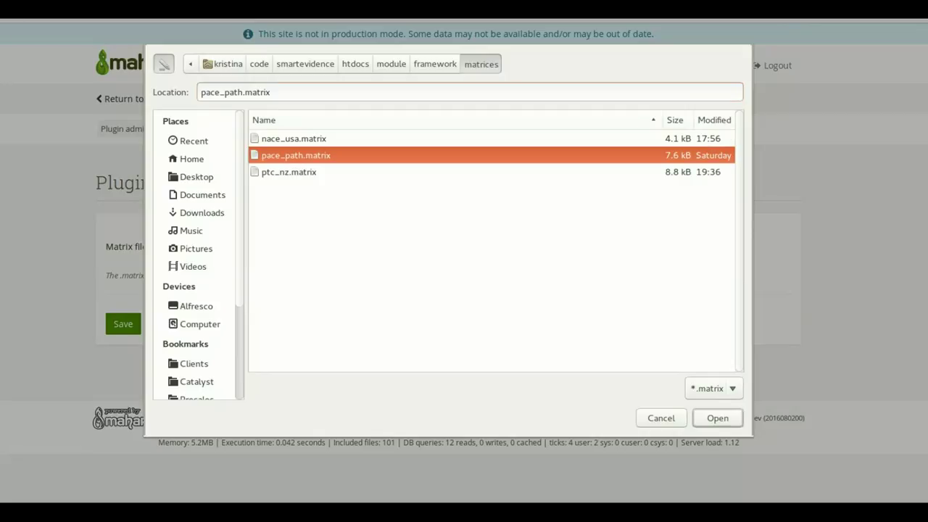
{"action": "key", "text": "Return"}
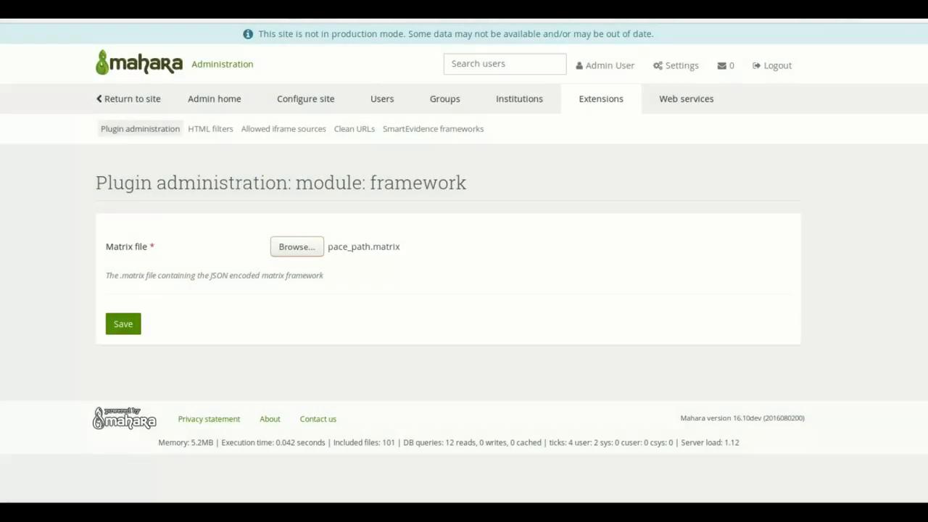
{"action": "left_click", "coordinate": [123, 324]}
{"action": "left_click", "coordinate": [123, 324]}
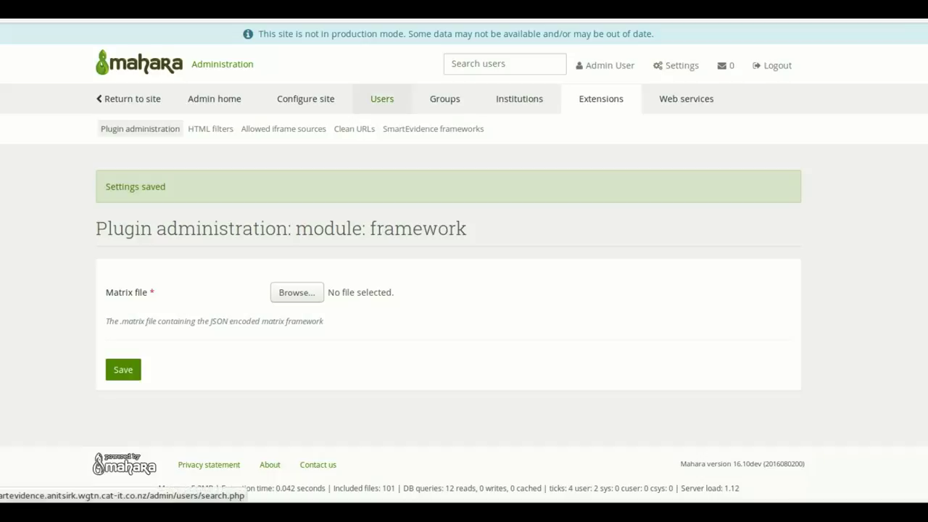
Switch to the portfolio owner's Mahara session and set the NACE collection's SmartEvidence framework to "Pace Path (Assessment)", then save the collection.
{"action": "key", "text": "alt+Tab"}
{"action": "key", "text": "alt+Tab"}
{"action": "scroll", "coordinate": [464, 290], "scroll_direction": "up", "scroll_amount": 4}
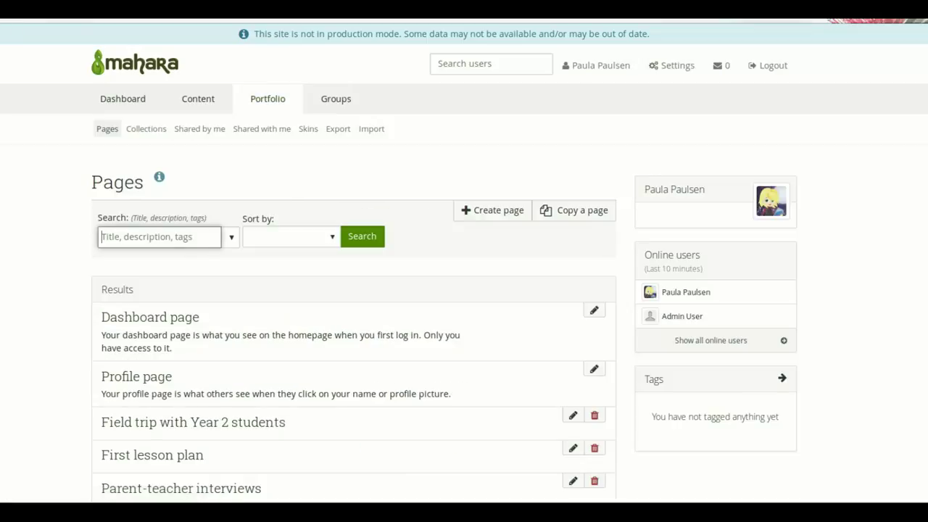
{"action": "left_click", "coordinate": [146, 128]}
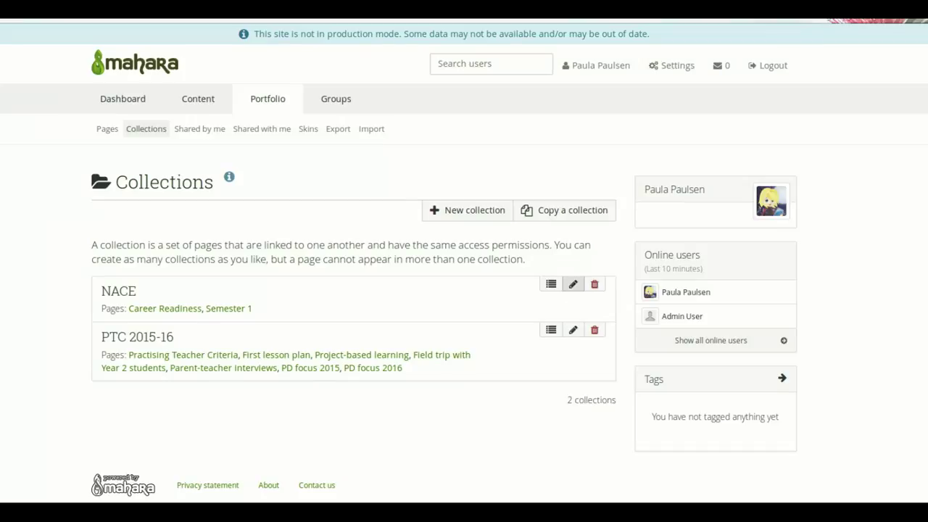
{"action": "left_click", "coordinate": [573, 283]}
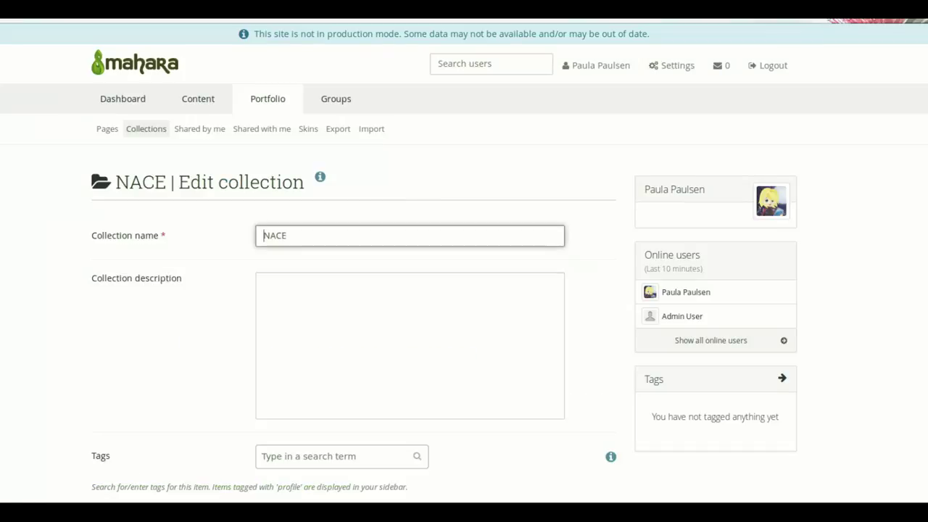
{"action": "scroll", "coordinate": [355, 290], "scroll_direction": "down", "scroll_amount": 4}
{"action": "left_click", "coordinate": [319, 305]}
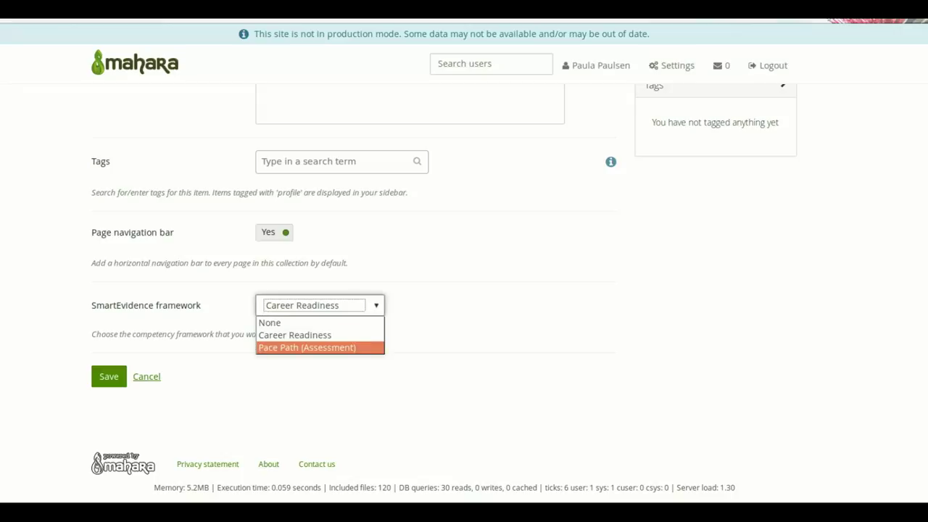
{"action": "left_click", "coordinate": [306, 347]}
{"action": "left_click", "coordinate": [109, 376]}
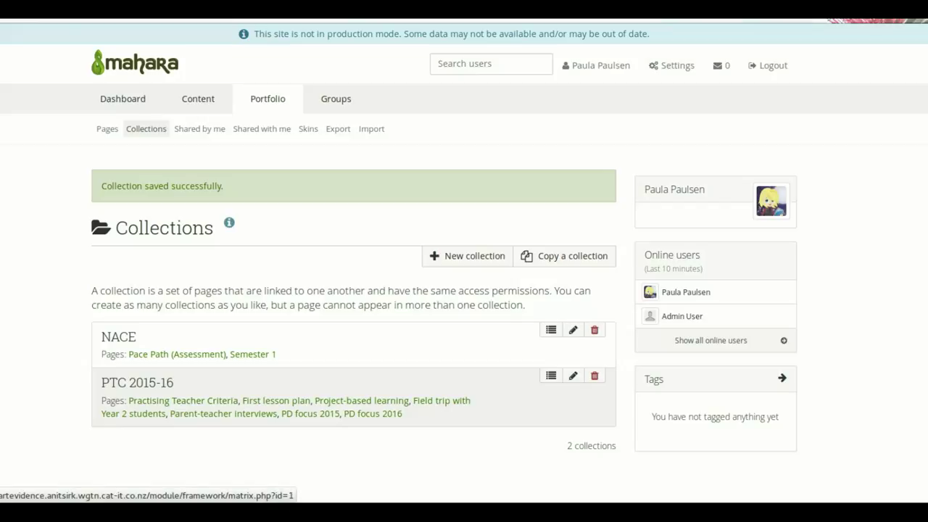
Open the NACE collection's SmartEvidence map and examine the descriptions of the standards under Managing Oneself and Interpersonal Relations.
{"action": "left_click", "coordinate": [118, 337]}
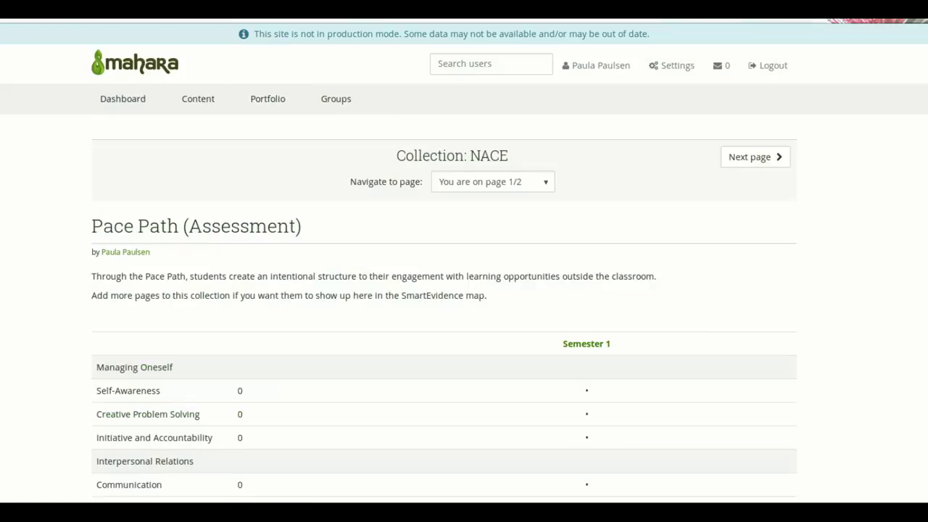
{"action": "scroll", "coordinate": [444, 290], "scroll_direction": "down", "scroll_amount": 3}
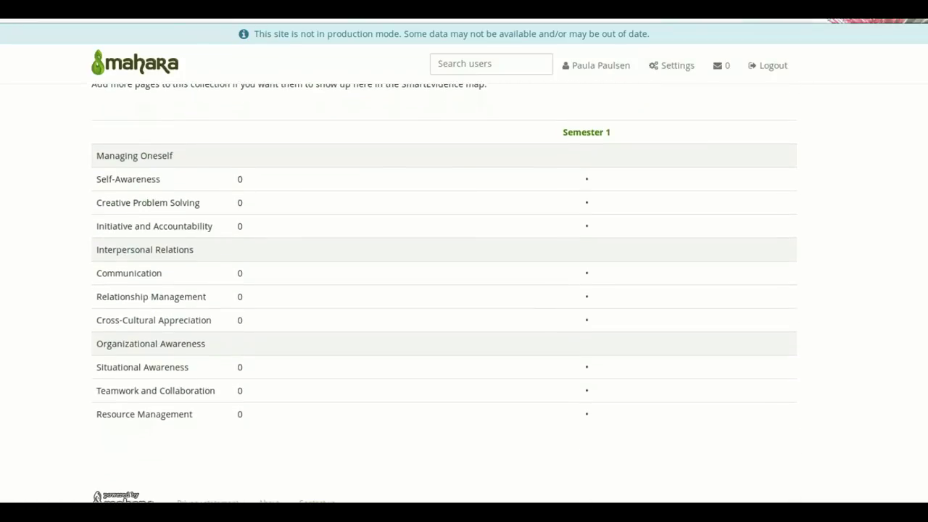
{"action": "mouse_move", "coordinate": [131, 179]}
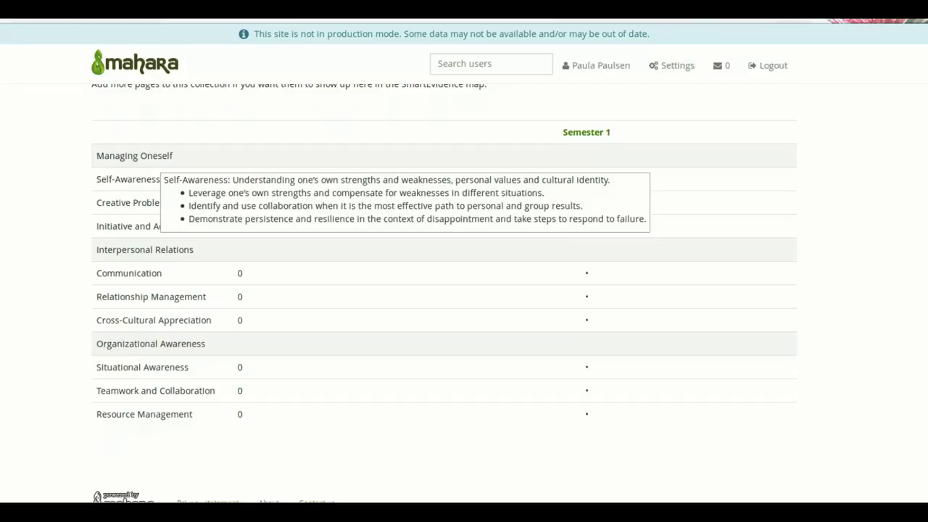
{"action": "mouse_move", "coordinate": [148, 203]}
{"action": "mouse_move", "coordinate": [154, 226]}
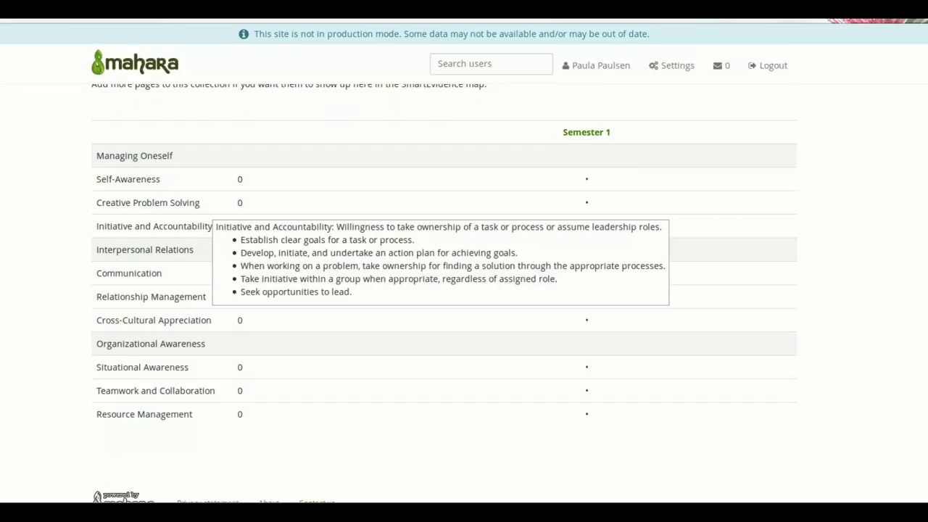
{"action": "mouse_move", "coordinate": [129, 274]}
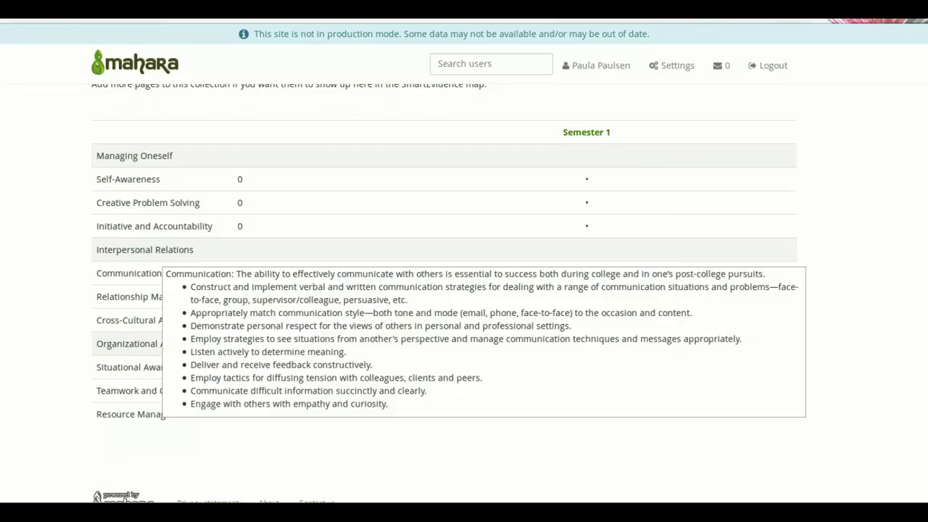